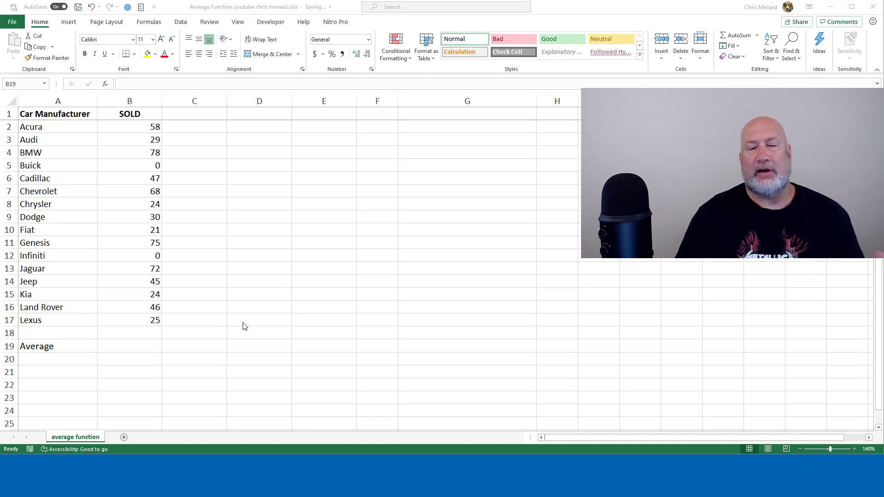
Select the SOLD figures to preview their average, then return to B19
left_click(146, 351)
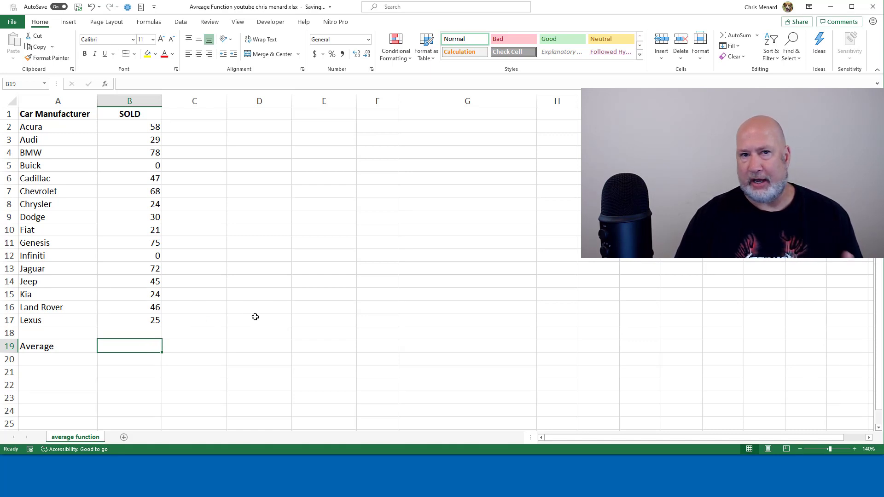
left_click(132, 129)
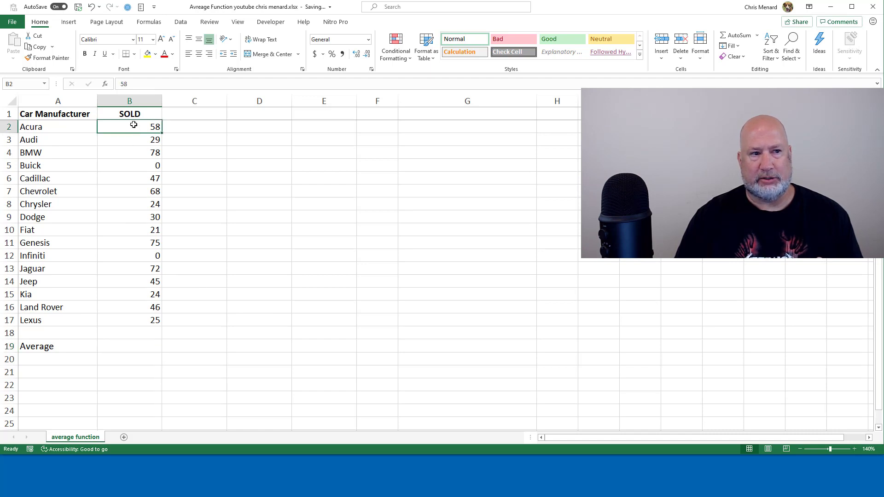
left_click_drag(132, 133, 132, 317)
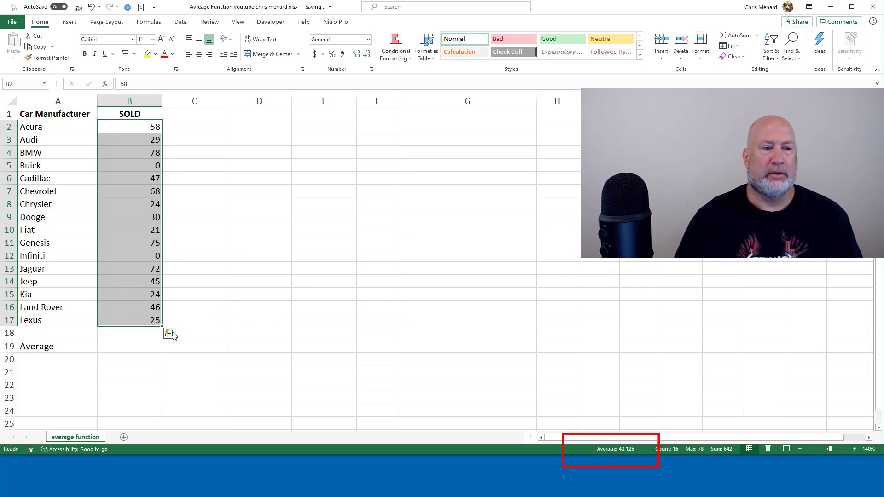
left_click(141, 347)
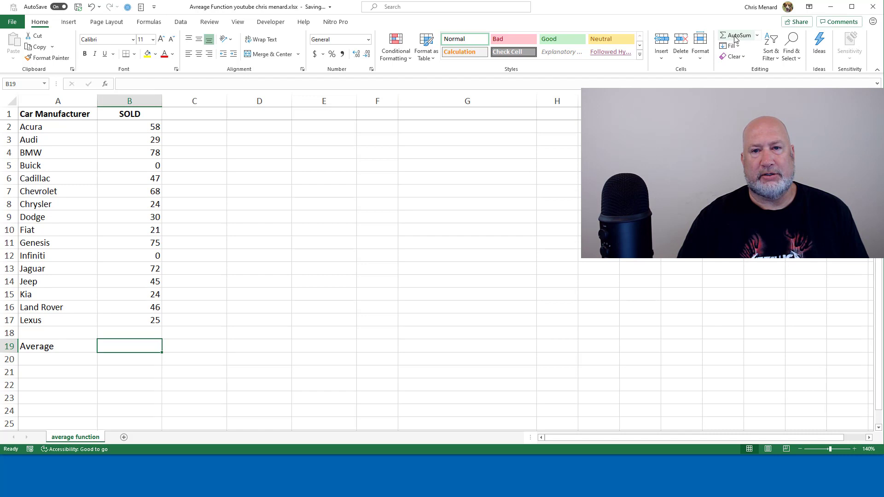
Insert an AutoSum Average in B19 over B2:B18, giving 40.125
left_click(758, 39)
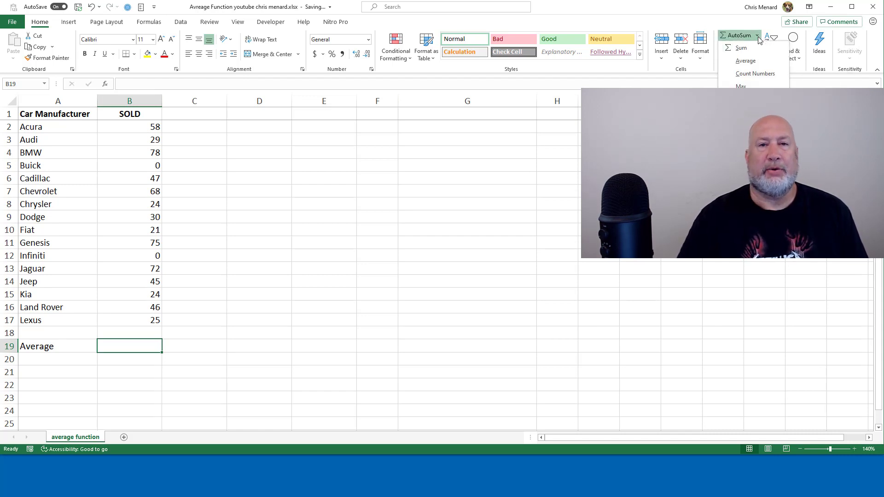
left_click(745, 61)
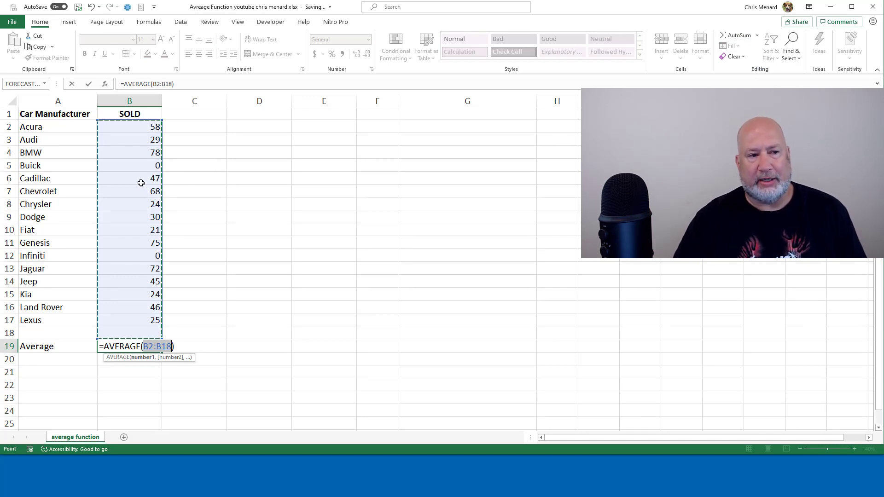
left_click_drag(141, 182, 136, 251)
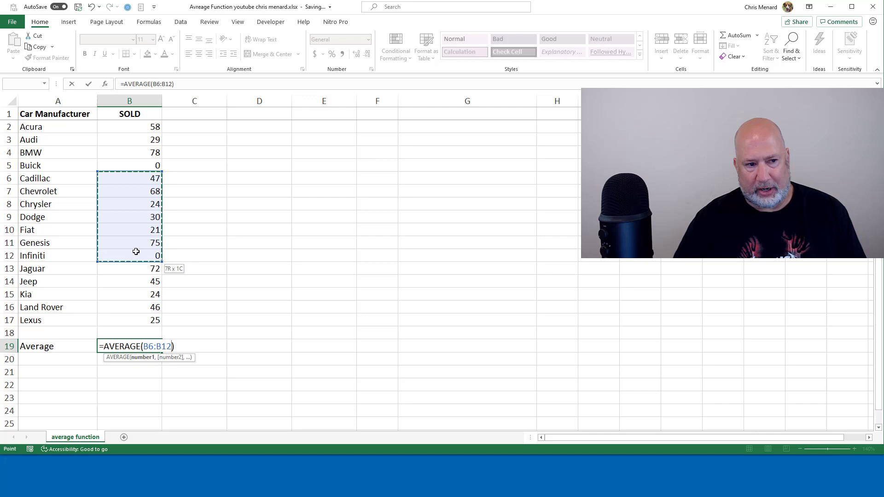
left_click_drag(136, 127, 129, 328)
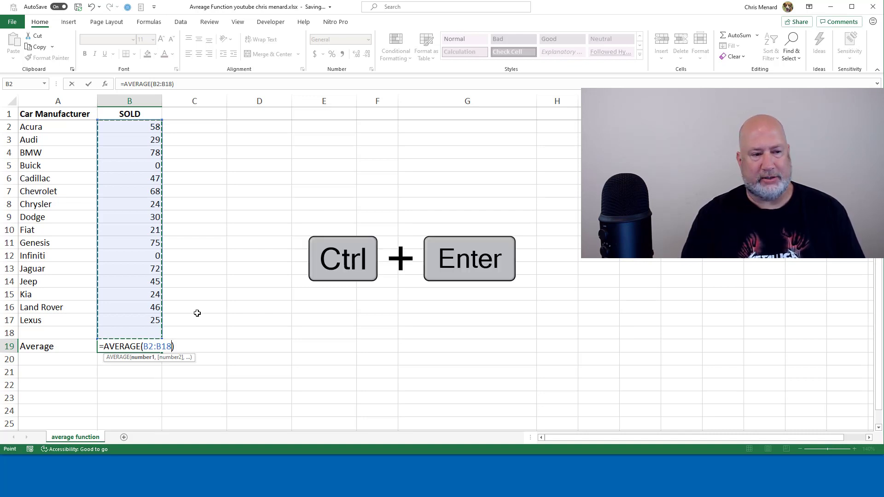
key("ctrl+Return")
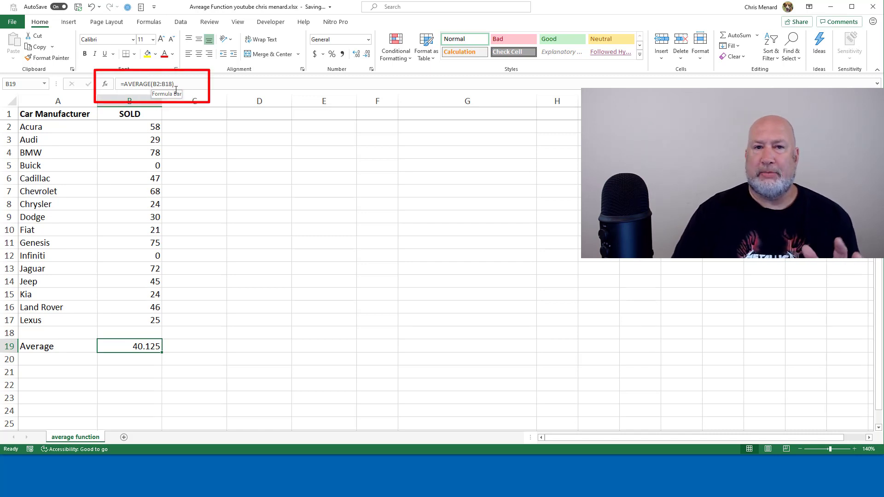
Type =AVERAGE(B2:B18) into B20 using autocomplete, giving 40.125
left_click(153, 361)
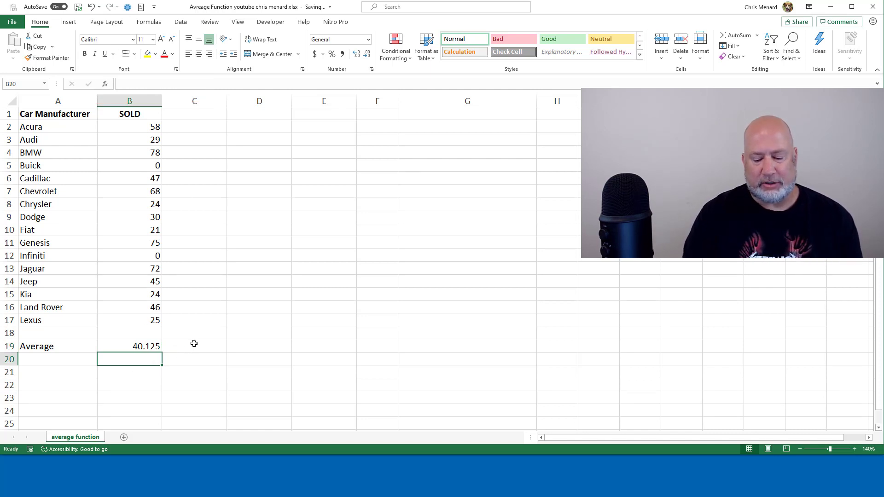
type("=averag")
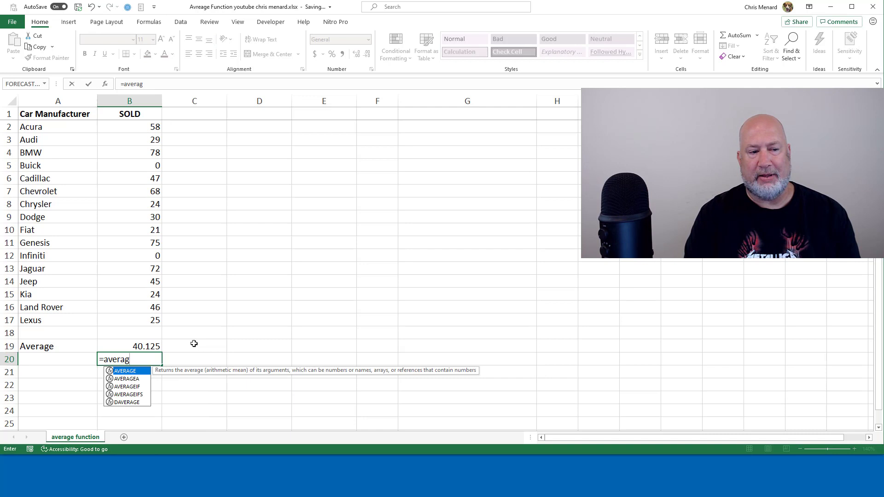
key("Tab")
key("BackSpace")
key("BackSpace")
key("BackSpace")
key("BackSpace")
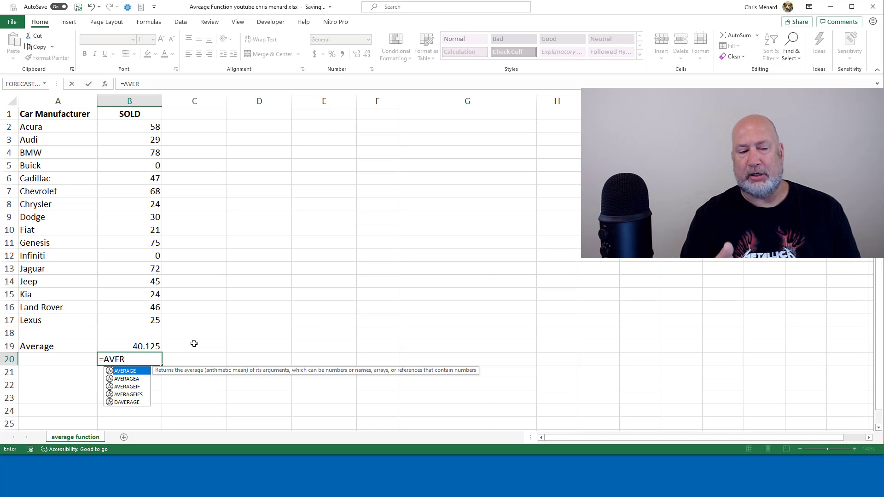
key("Tab")
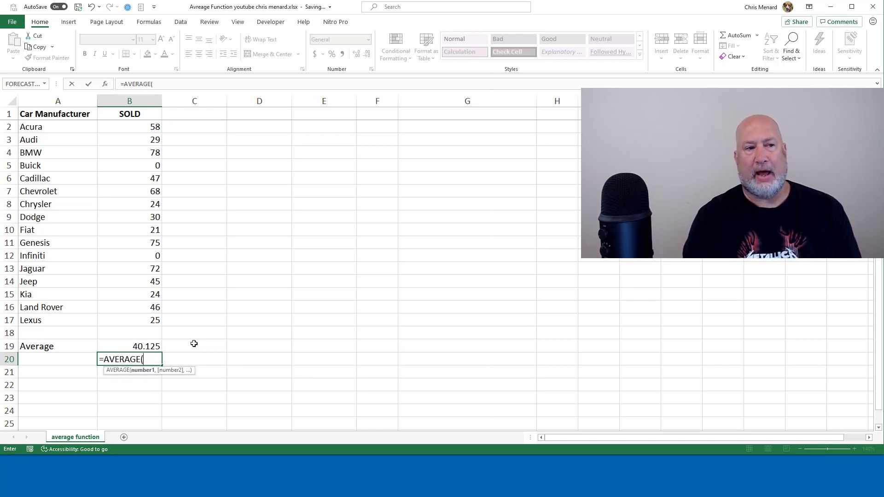
type("B2:B")
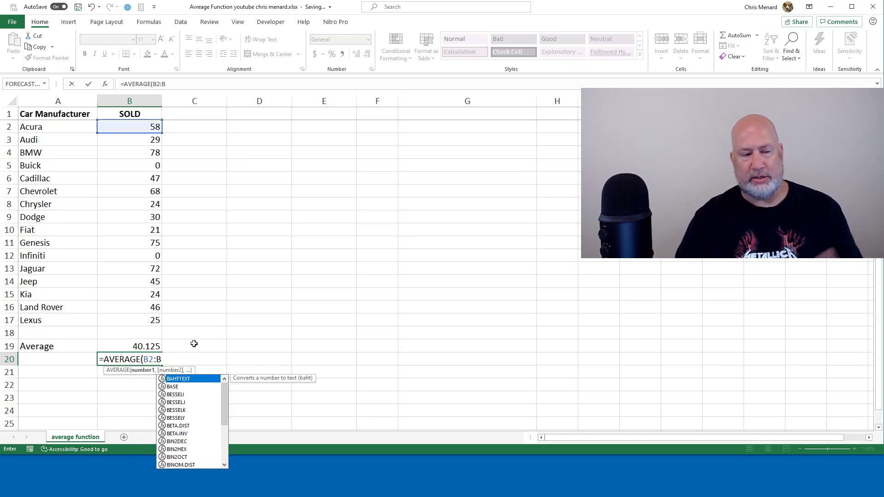
type("18")
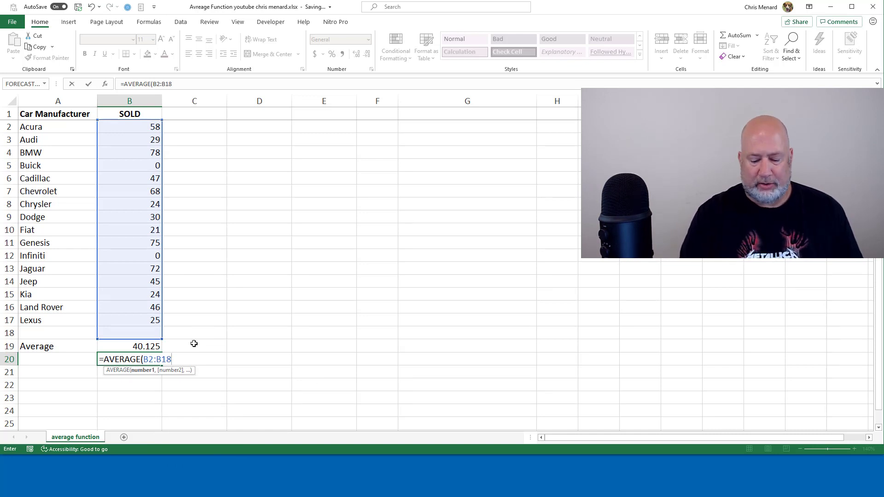
key("ctrl+Return")
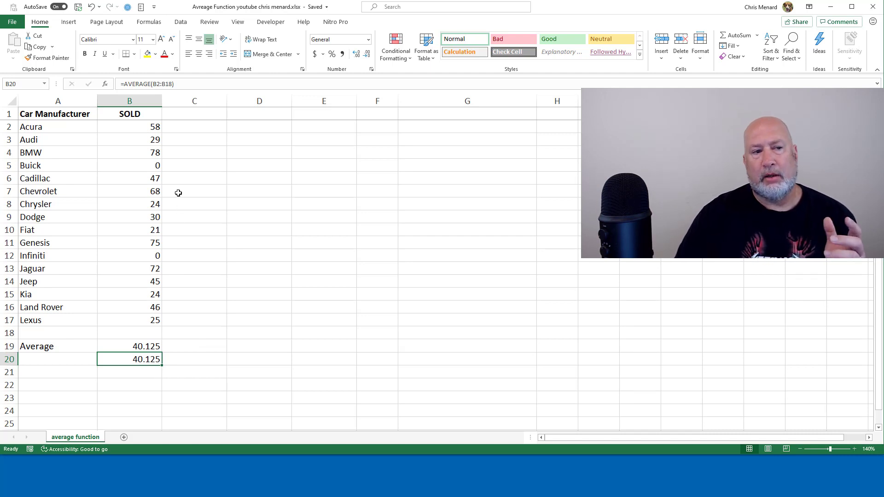
left_click(142, 164)
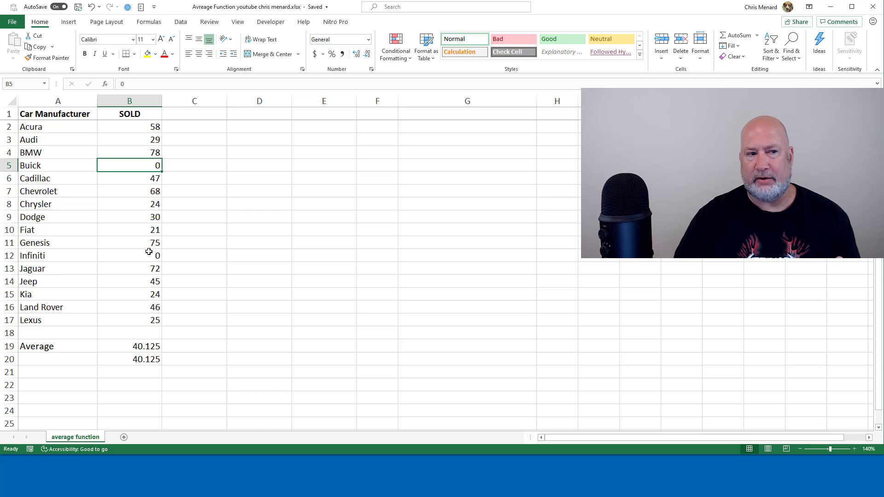
left_click(133, 256)
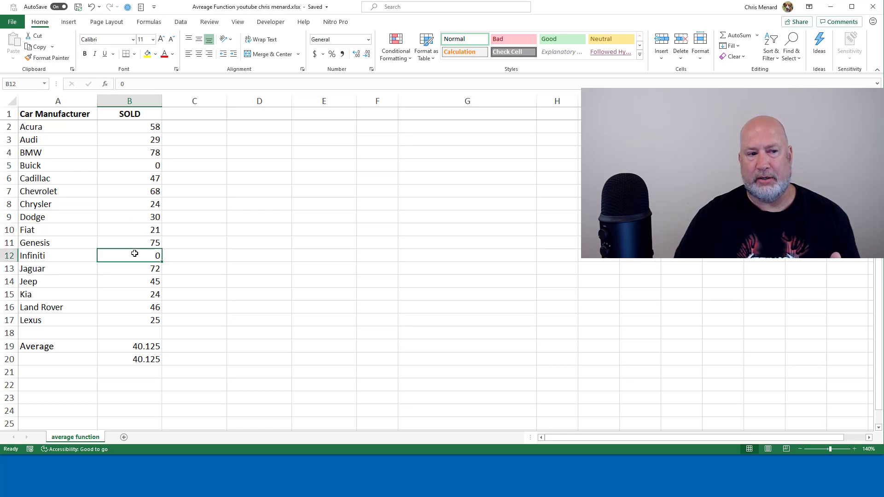
left_click(69, 255)
left_click(124, 255)
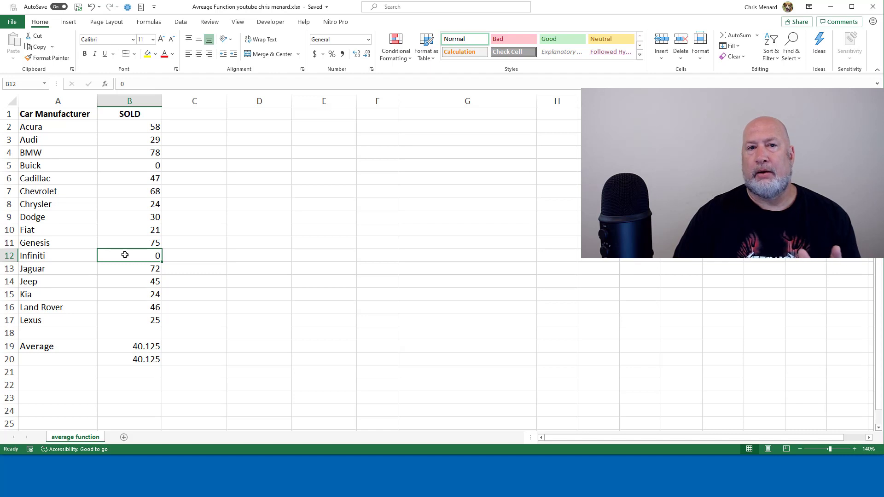
left_click(123, 346)
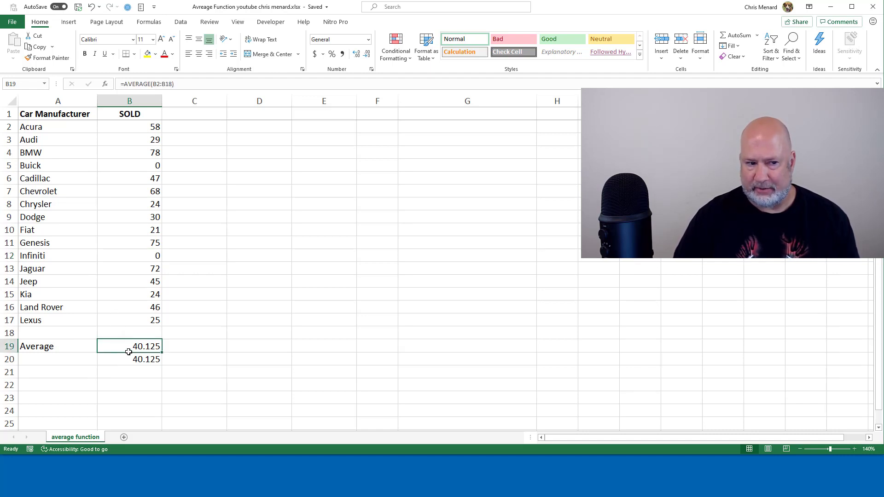
Copy column B into column C and check C19's =AVERAGE(C2:C18)
left_click(132, 101)
right_click(133, 103)
left_click(157, 122)
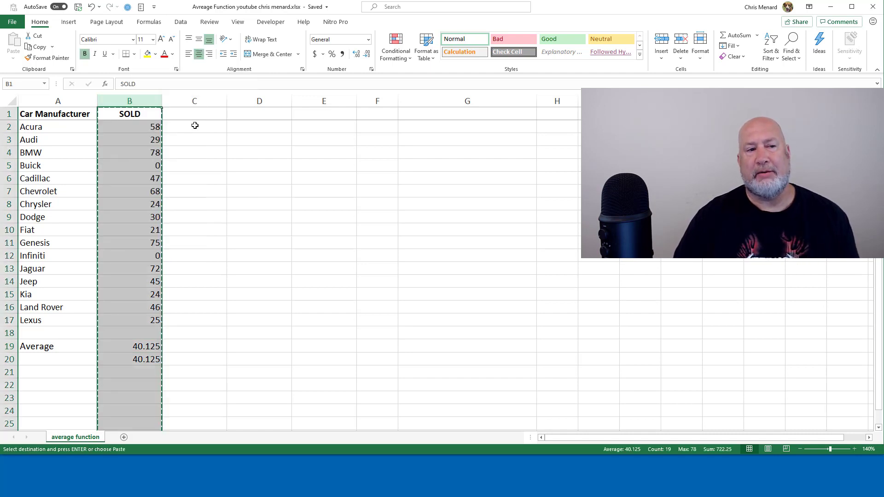
left_click(208, 114)
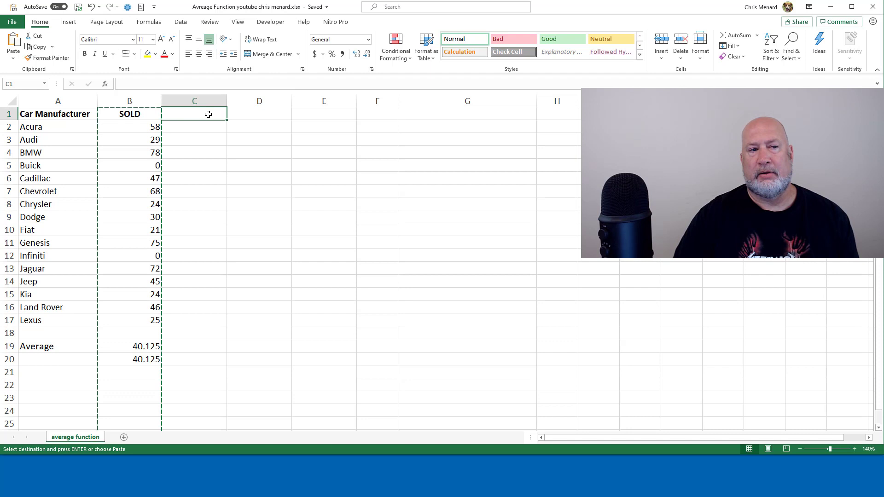
key("Return")
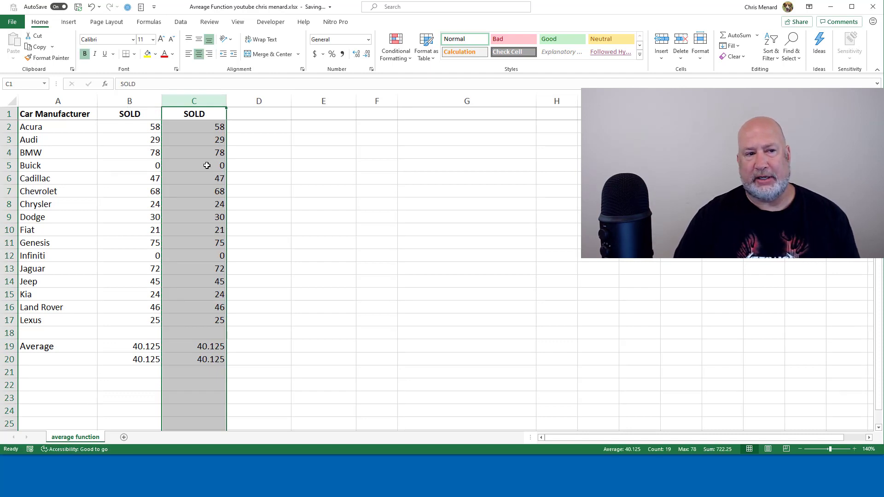
left_click(185, 348)
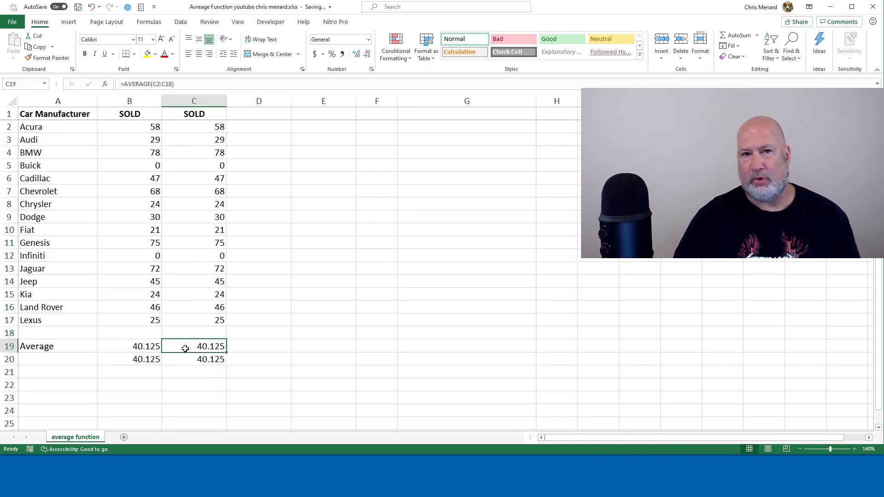
Delete the zero sales in C5 (Buick) and C12 (Infiniti)
left_click(205, 165)
key("Delete")
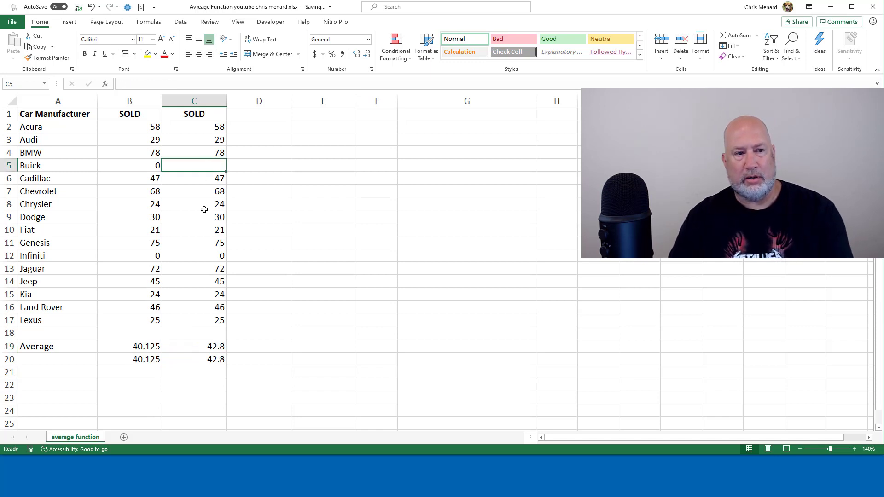
left_click(203, 254)
key("Delete")
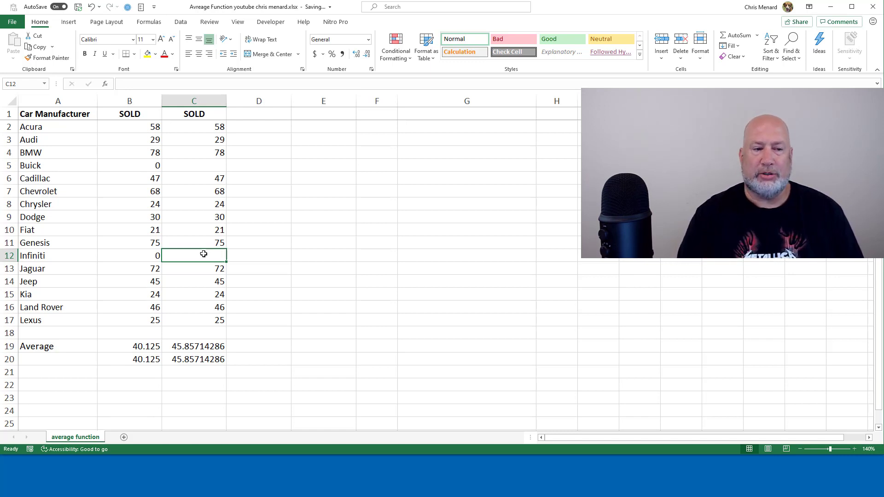
Apply Comma Style to the B19:C20 averages and clear column C
left_click_drag(125, 347, 203, 359)
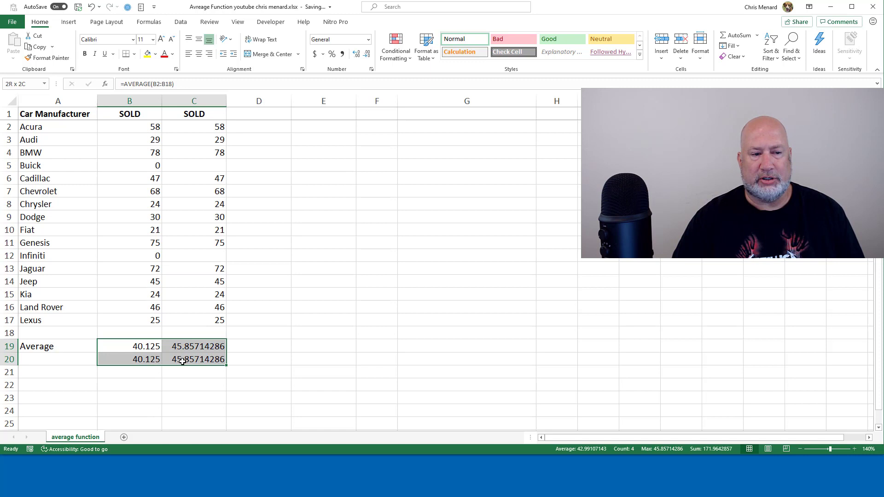
left_click(342, 54)
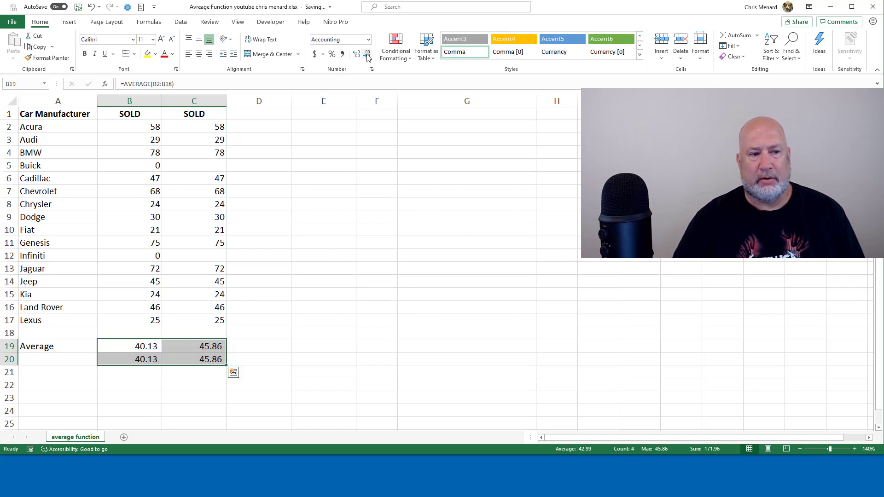
left_click(331, 200)
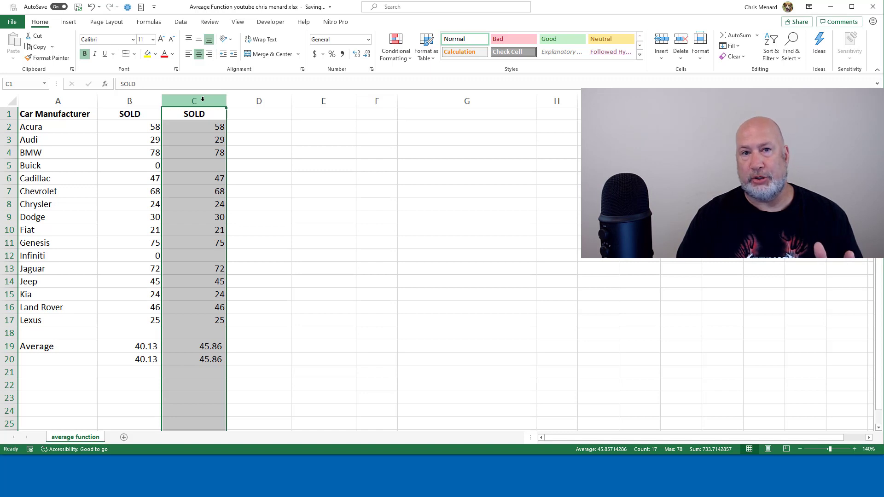
key("Delete")
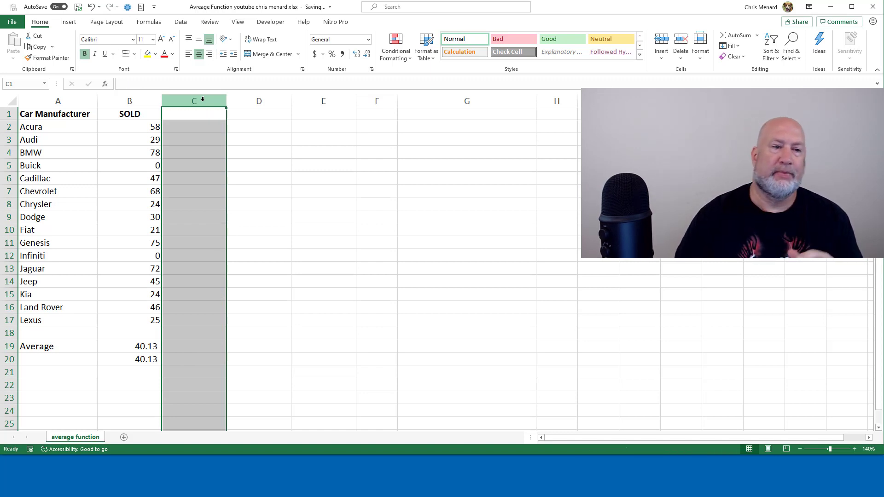
left_click(141, 142)
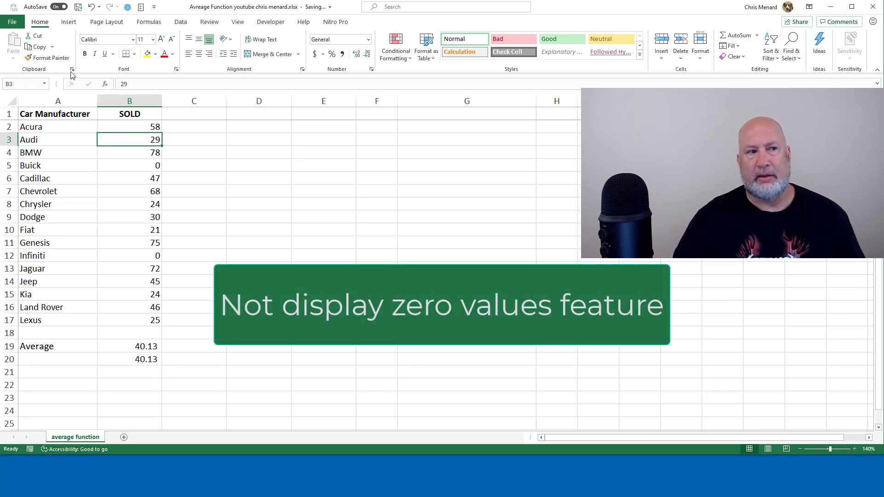
Turn off 'Show a zero in cells that have zero value' in Excel's Advanced options
left_click(12, 22)
left_click(41, 278)
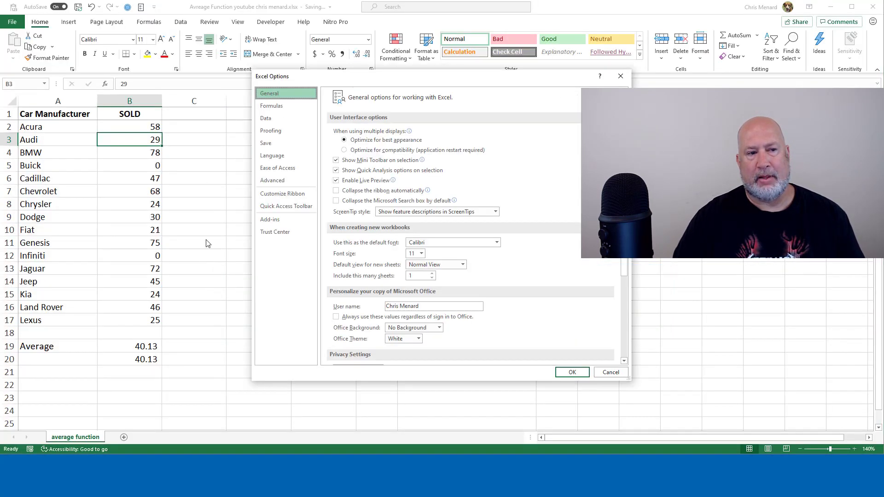
left_click(271, 180)
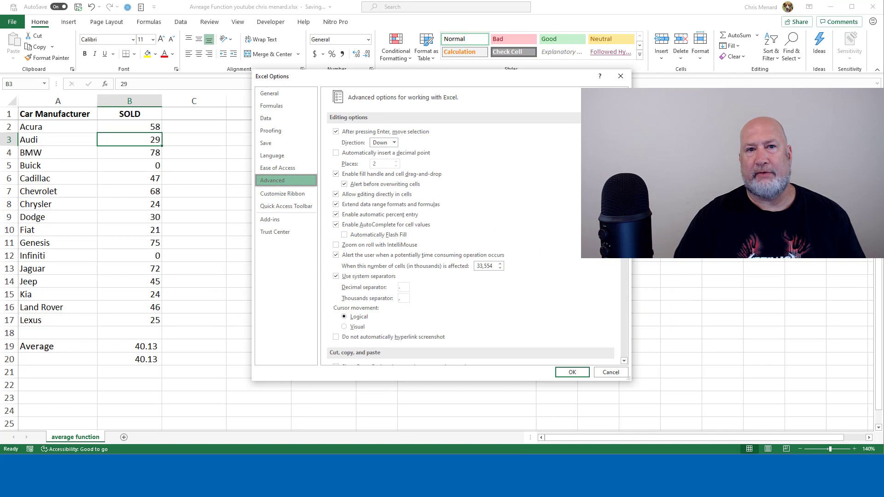
scroll(606, 272, "down", 15)
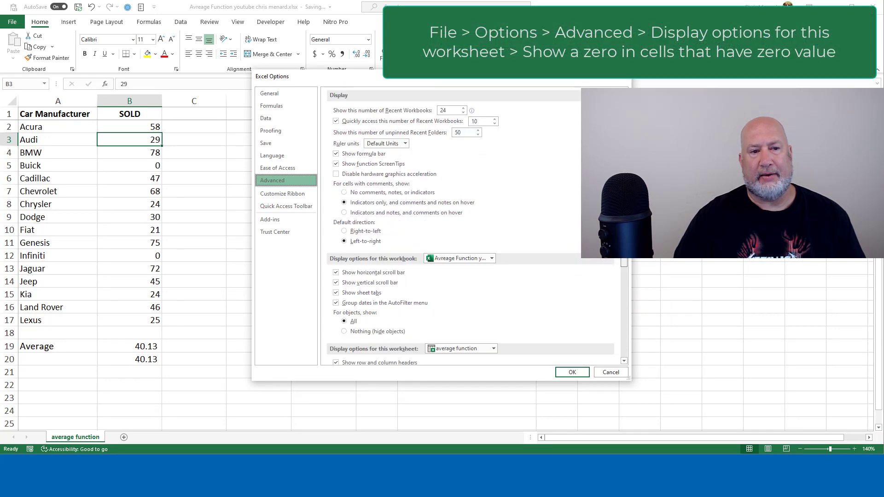
scroll(606, 272, "down", 3)
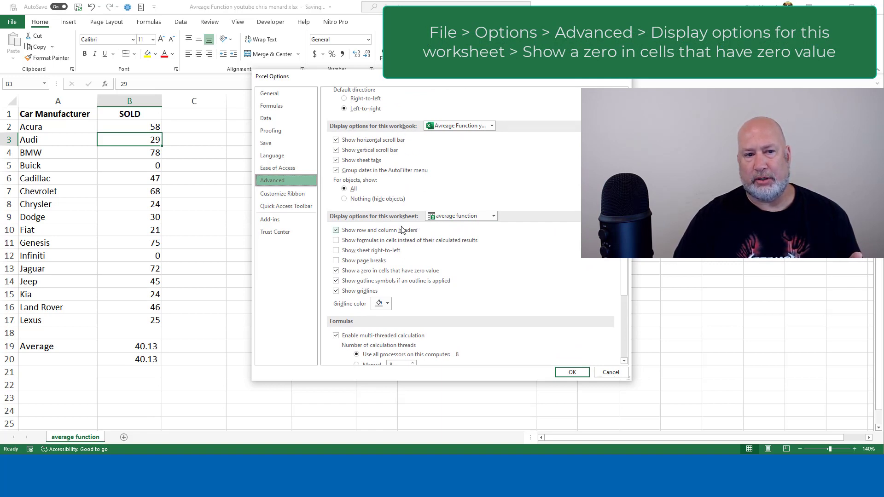
left_click(336, 271)
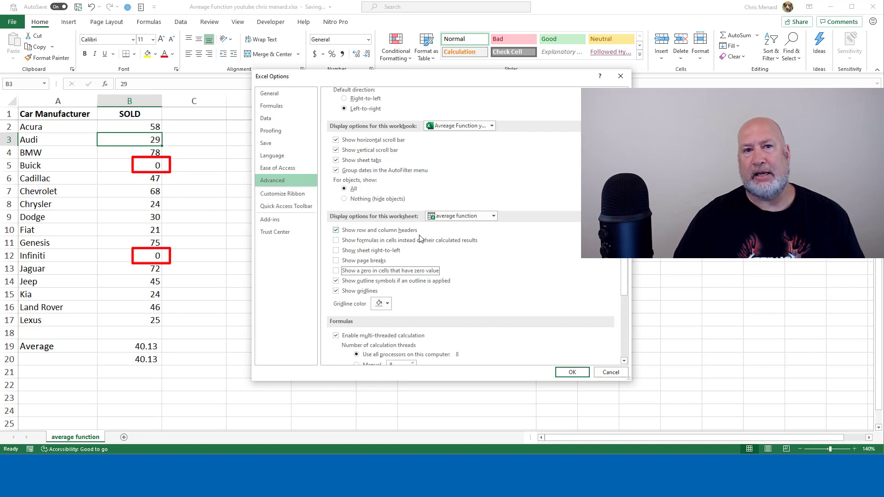
left_click(572, 372)
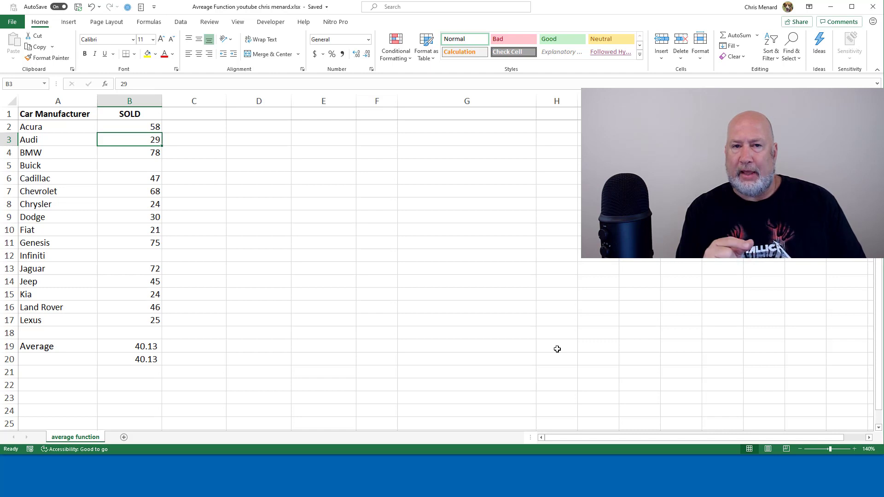
Confirm B5 and B12 hold 0, then re-enable 'Show a zero in cells that have zero value'
left_click(156, 163)
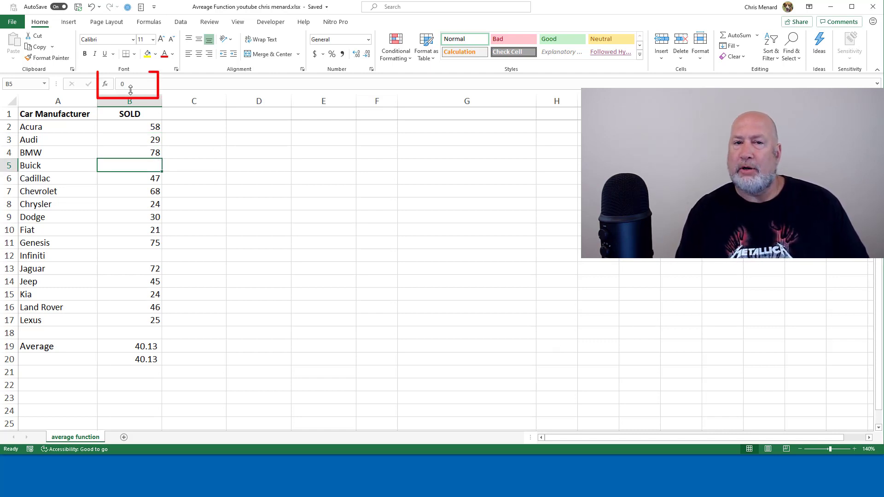
left_click(134, 257)
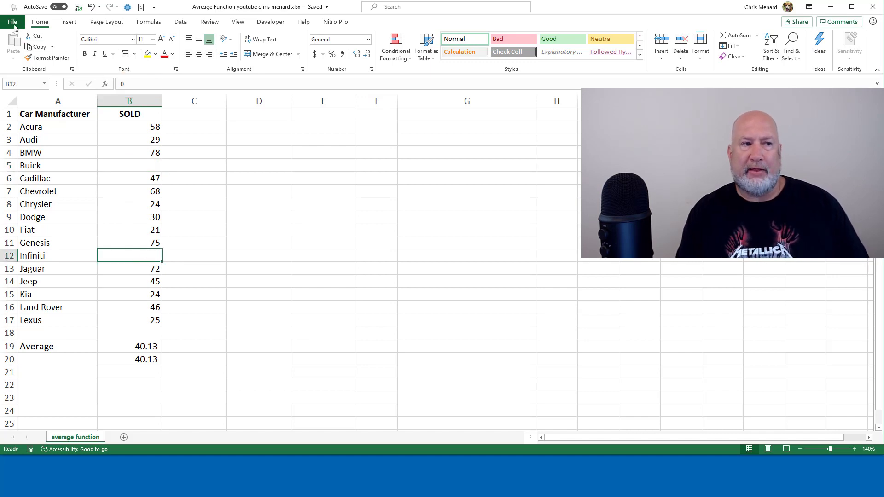
left_click(13, 22)
left_click(37, 279)
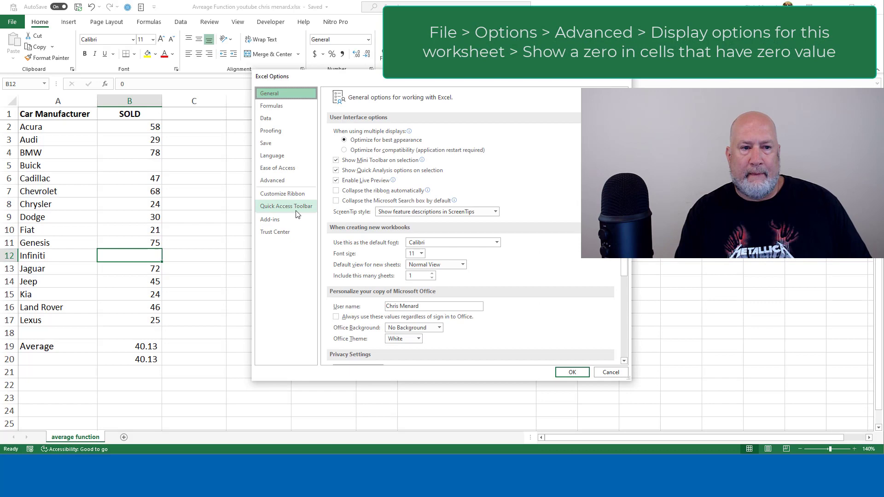
left_click(272, 180)
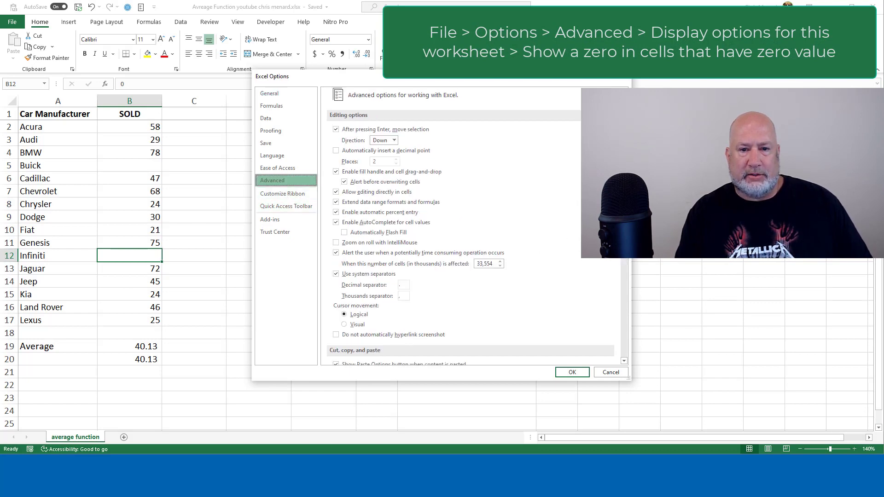
scroll(614, 312, "down", 20)
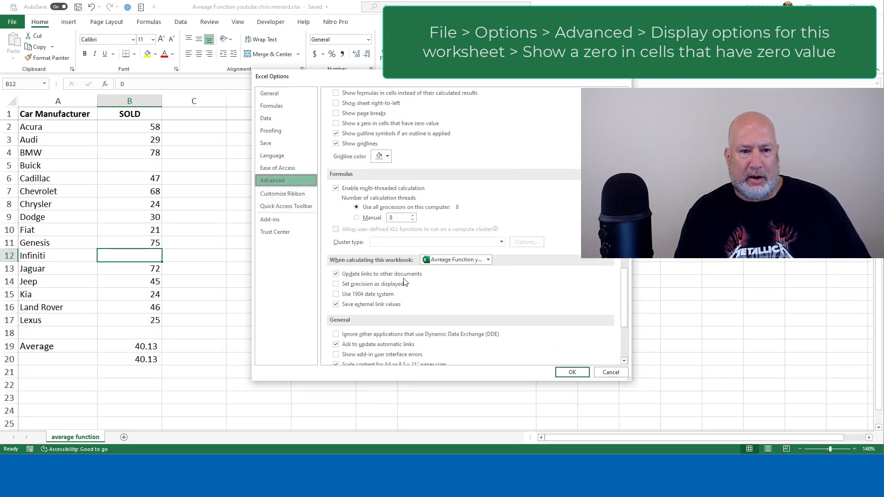
scroll(391, 246, "up", 3)
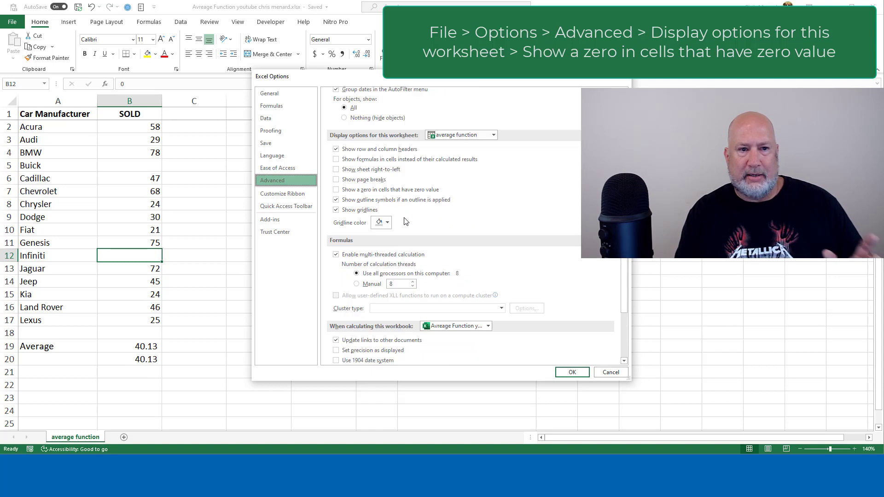
left_click(336, 192)
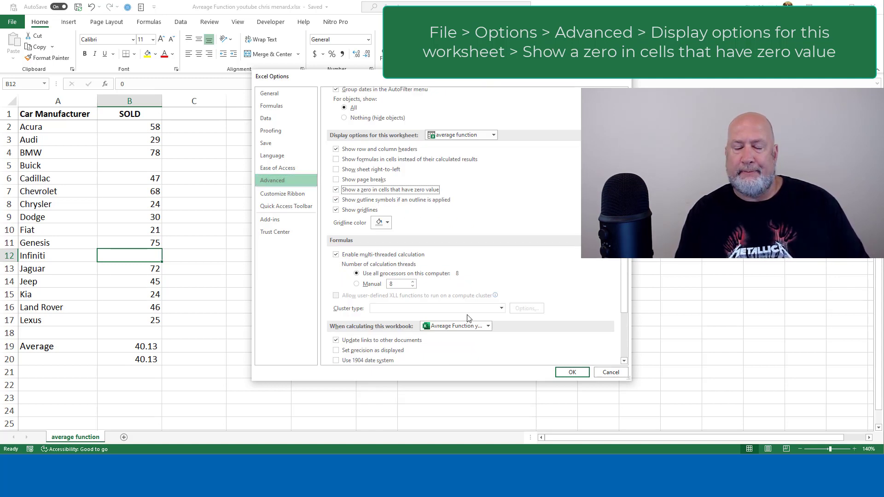
left_click(571, 372)
left_click(275, 232)
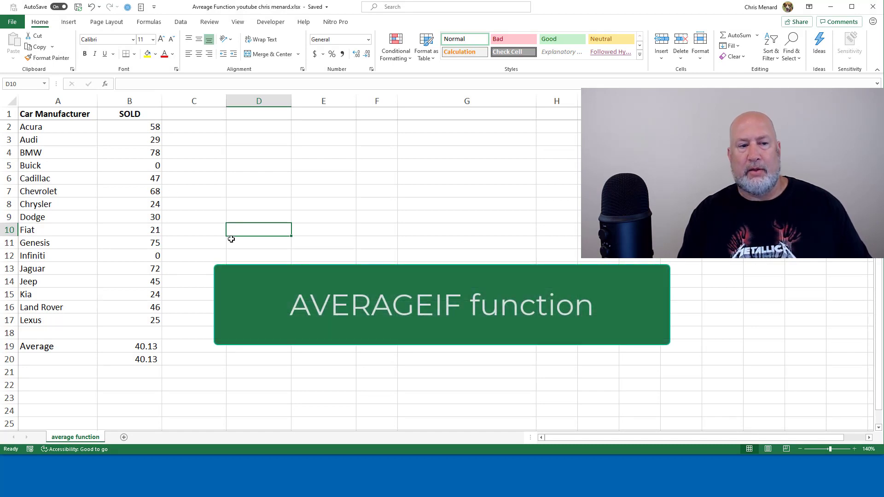
Enter =AVERAGEIF(B2:B17,">0") in D18, giving 45.85714286
left_click(255, 330)
type("=averageif")
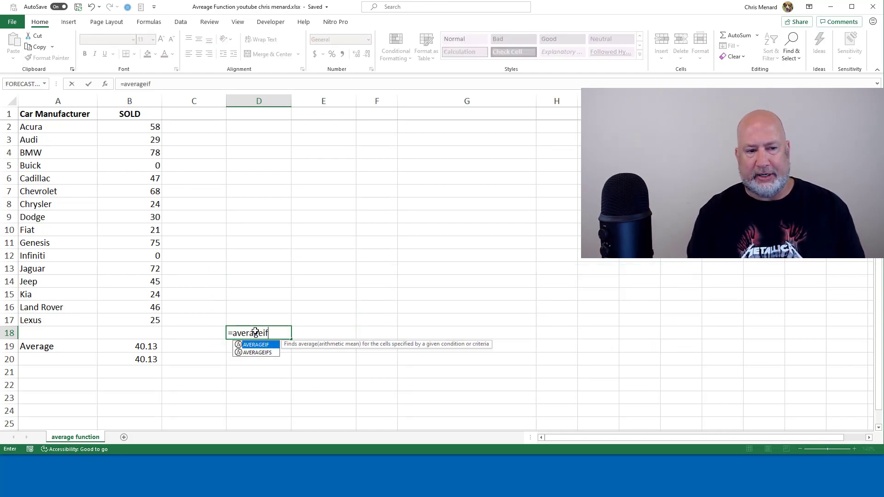
key("Tab")
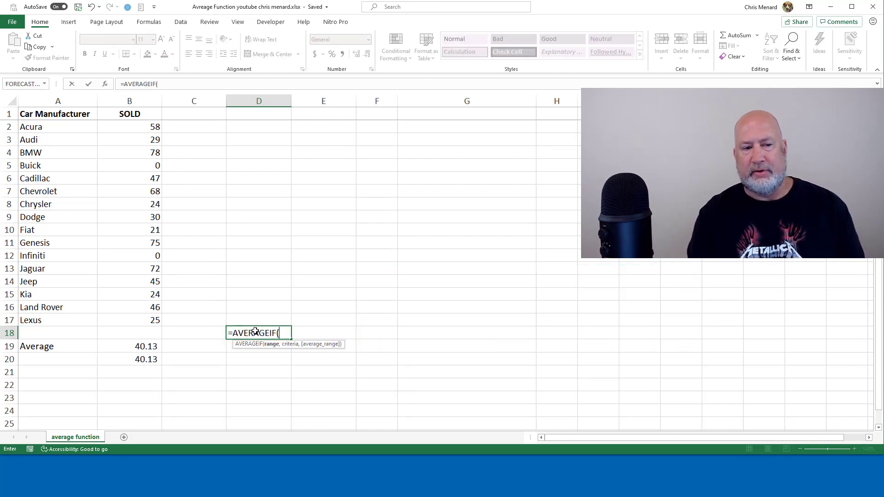
left_click_drag(142, 130, 149, 314)
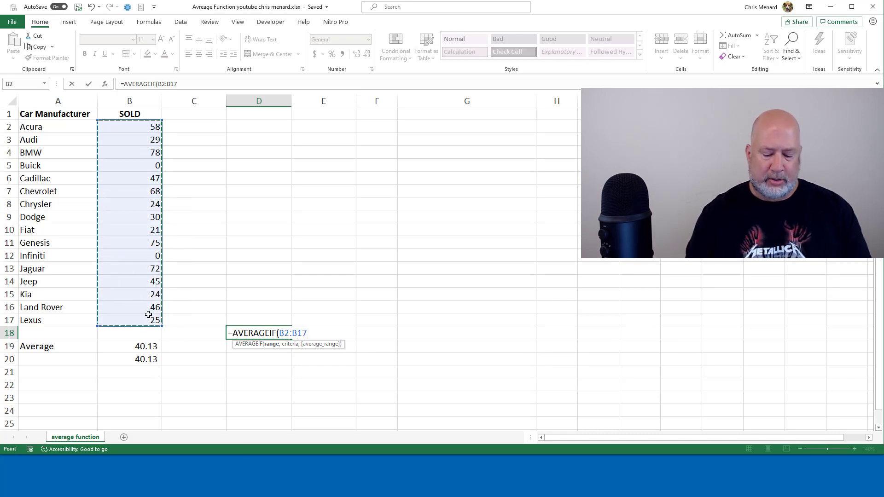
type(",\"")
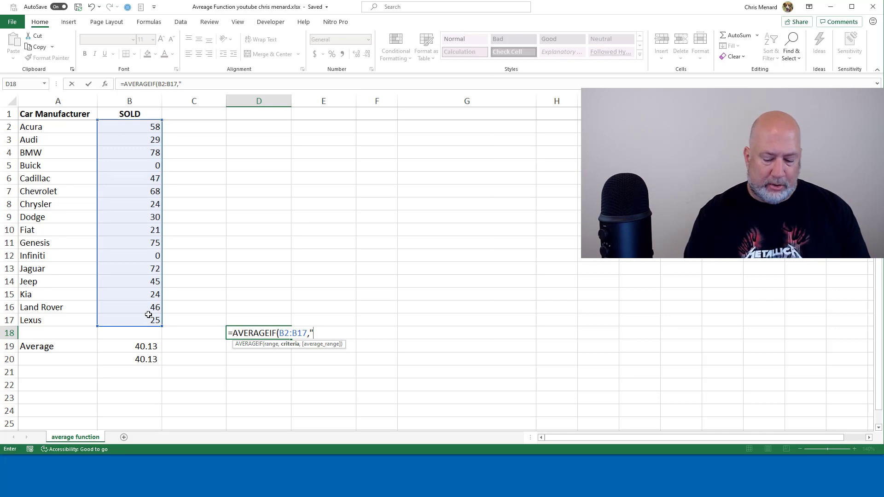
type(">0")
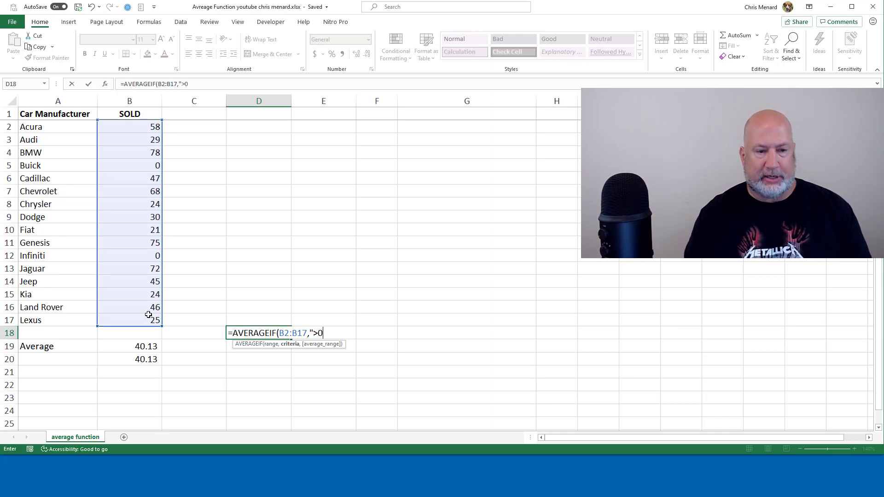
type("\"")
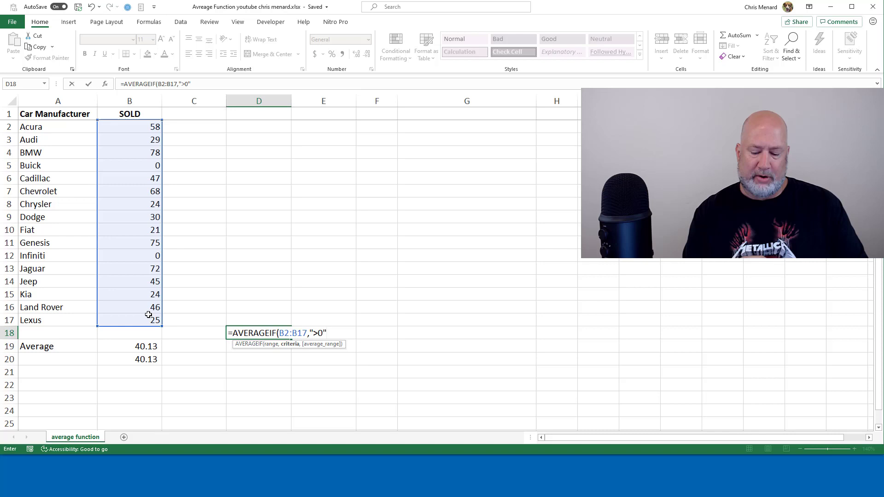
key("ctrl+Return")
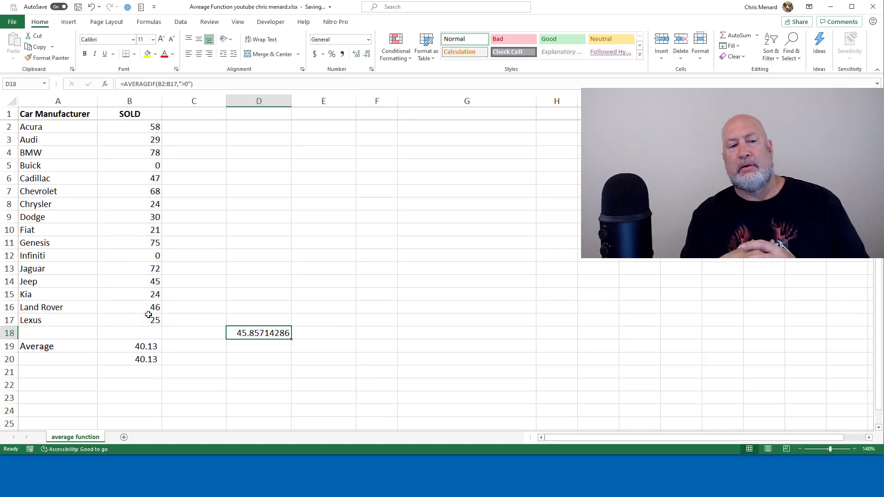